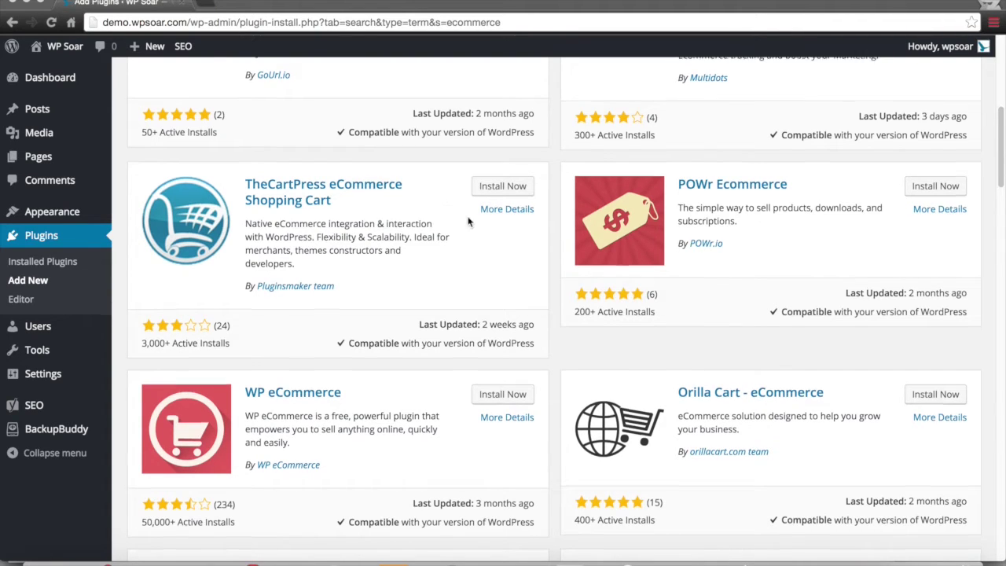
Search the plugin directory for "woocommerce"
scroll(455, 208, "up", 6)
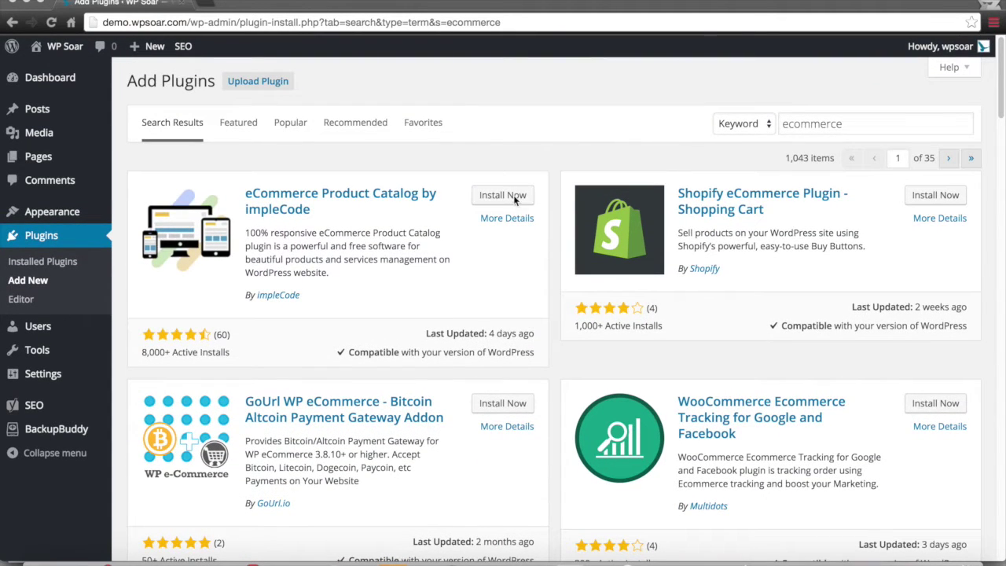
double_click(834, 128)
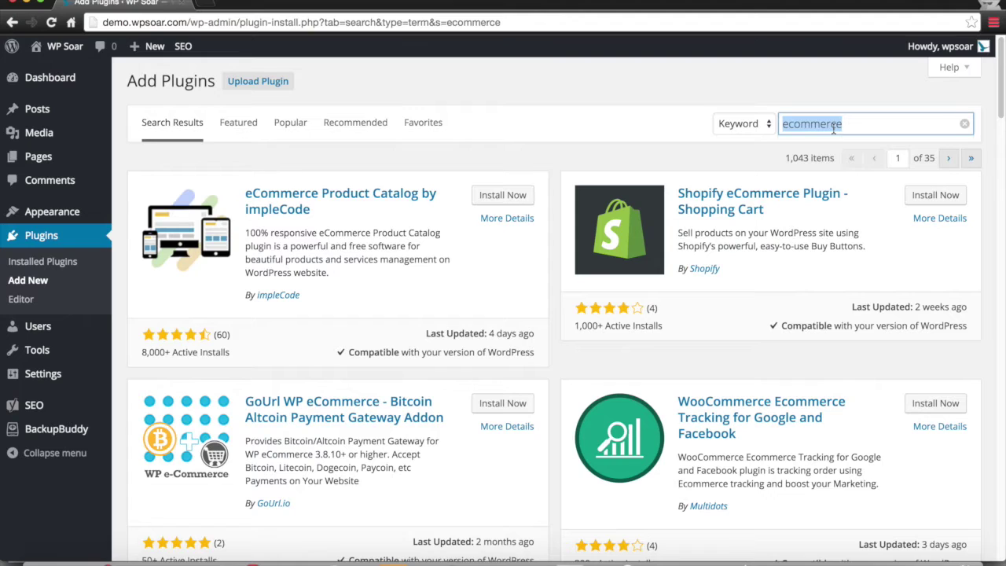
type("wooc")
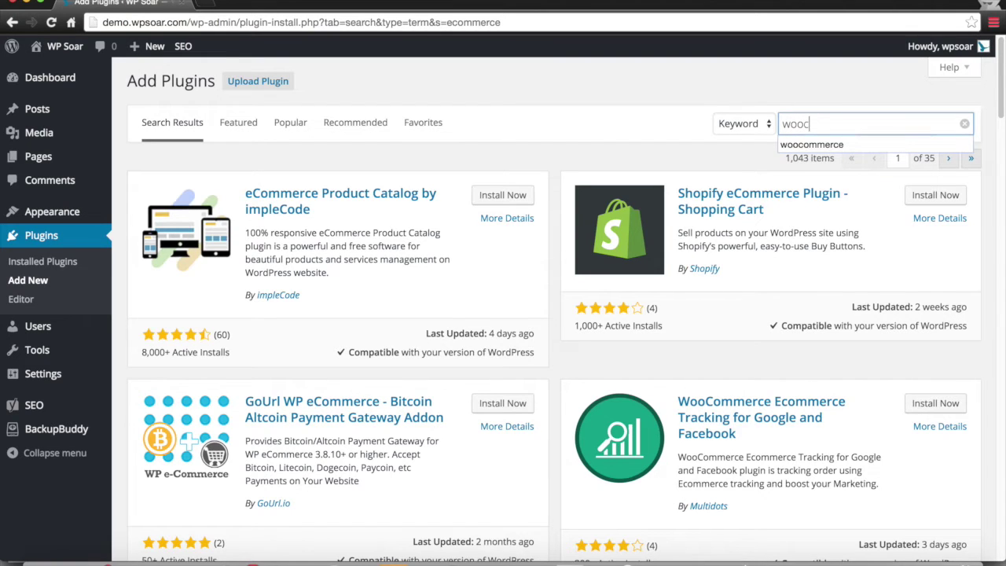
type("ommerce")
left_click(837, 144)
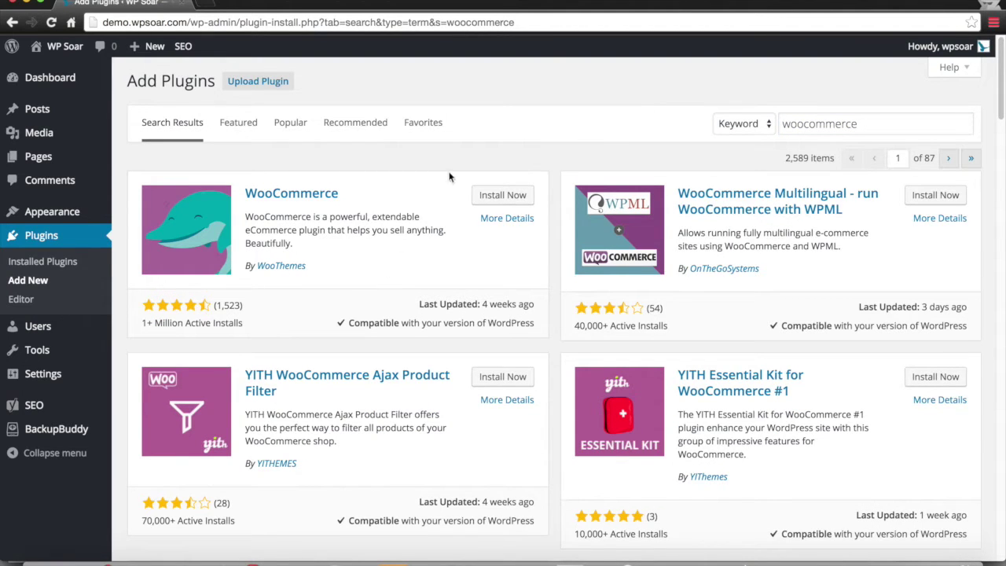
Install the WooCommerce plugin by WooThemes and activate it
left_click(497, 196)
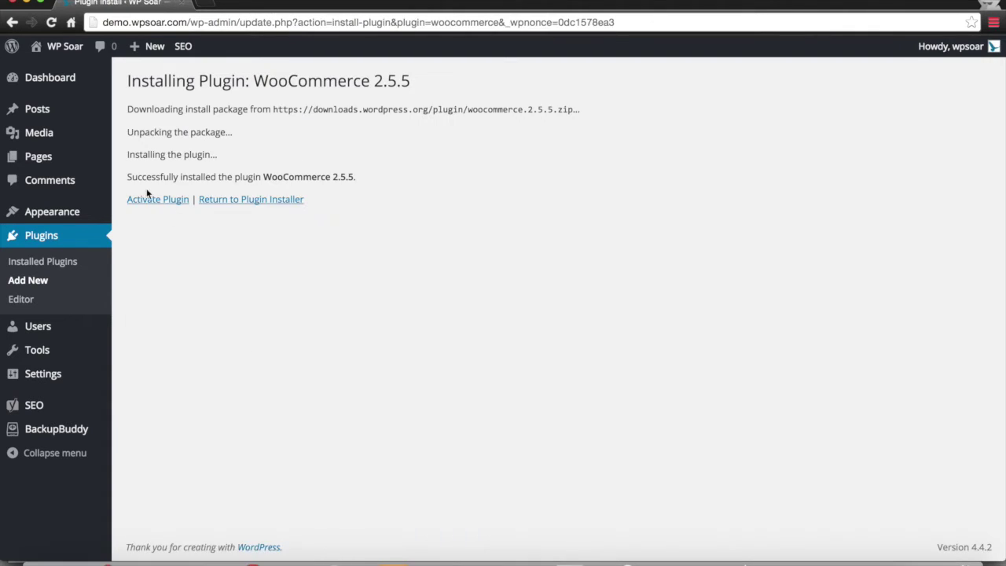
left_click(155, 202)
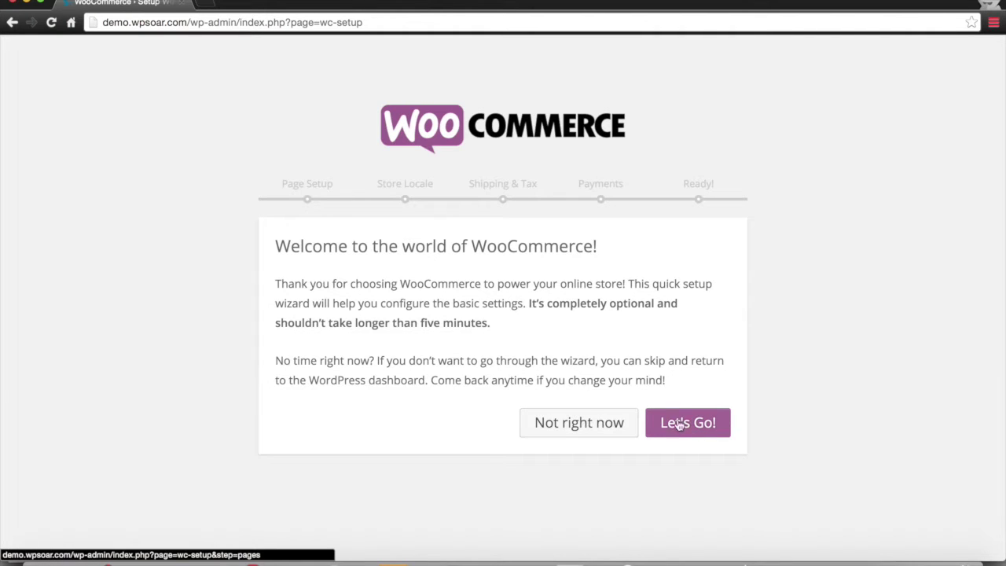
Start the WooCommerce setup wizard and accept the automatic creation of the Shop, Cart, Checkout and My Account pages
left_click(721, 429)
scroll(422, 353, "down", 5)
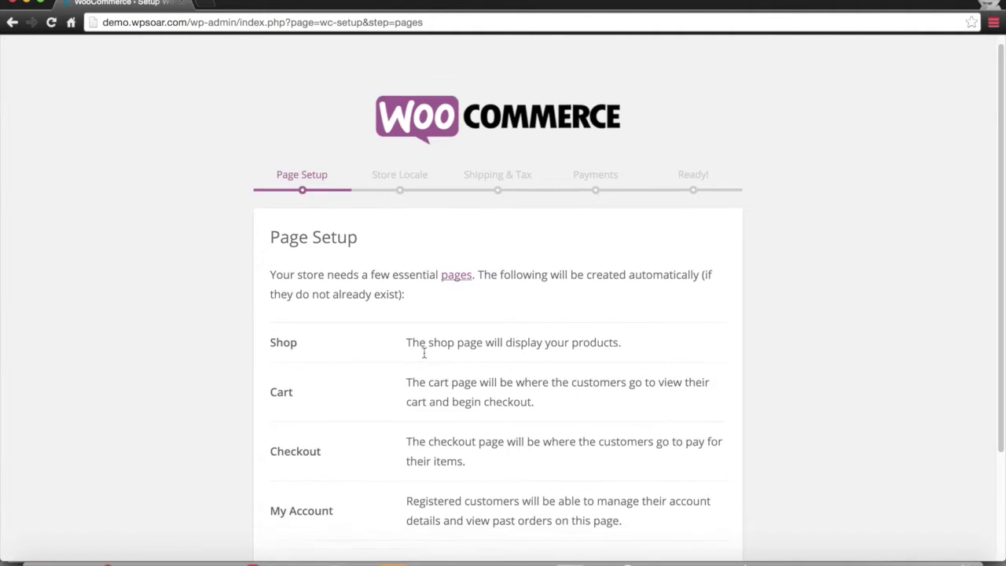
left_click(699, 528)
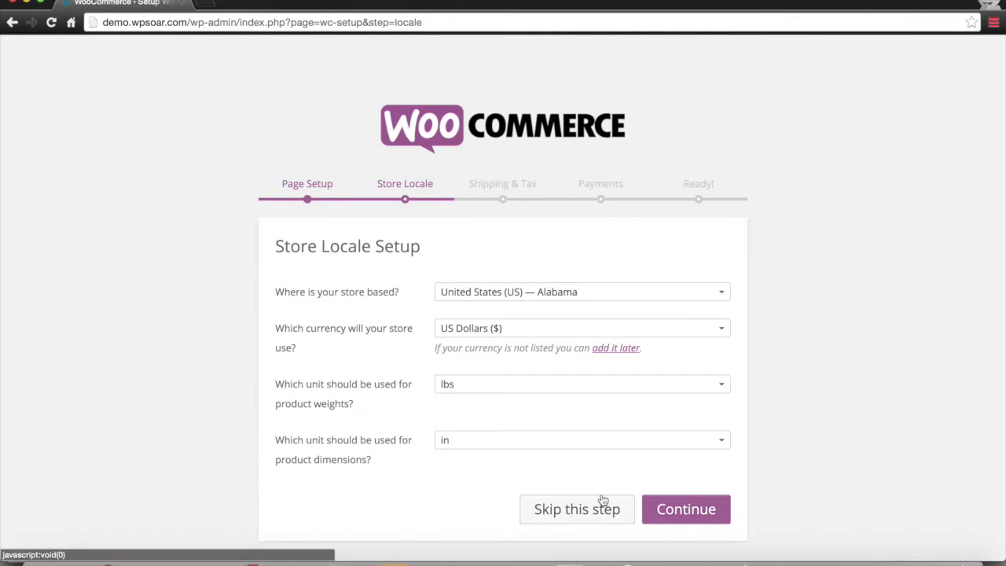
Open the list of store base locations in the Store Locale Setup
triple_click(365, 246)
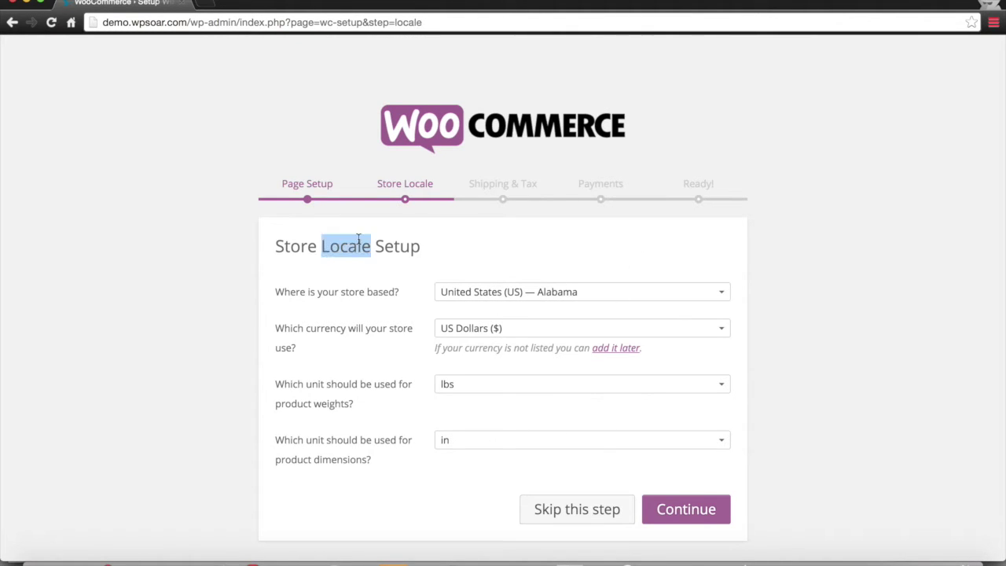
left_click(564, 247)
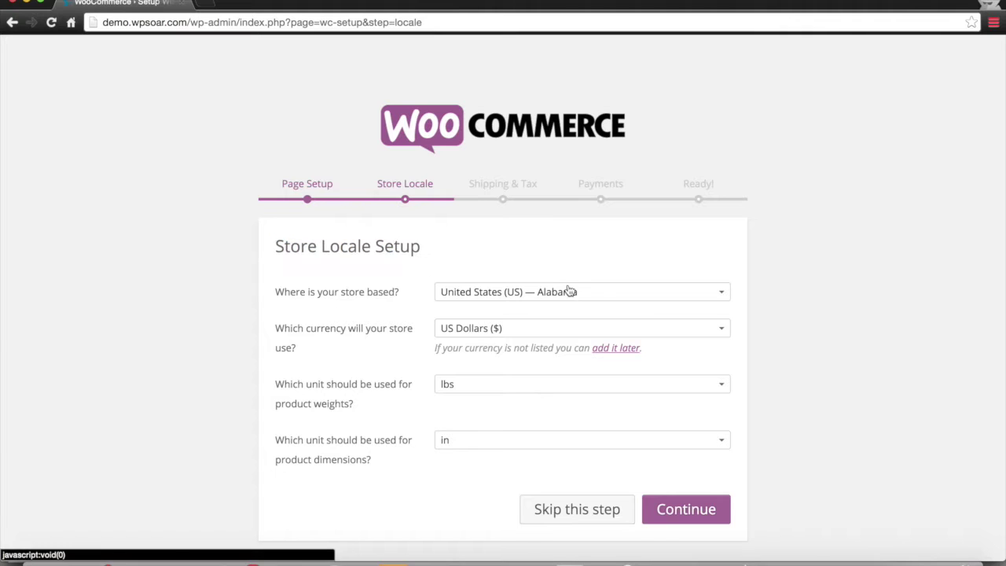
left_click(567, 289)
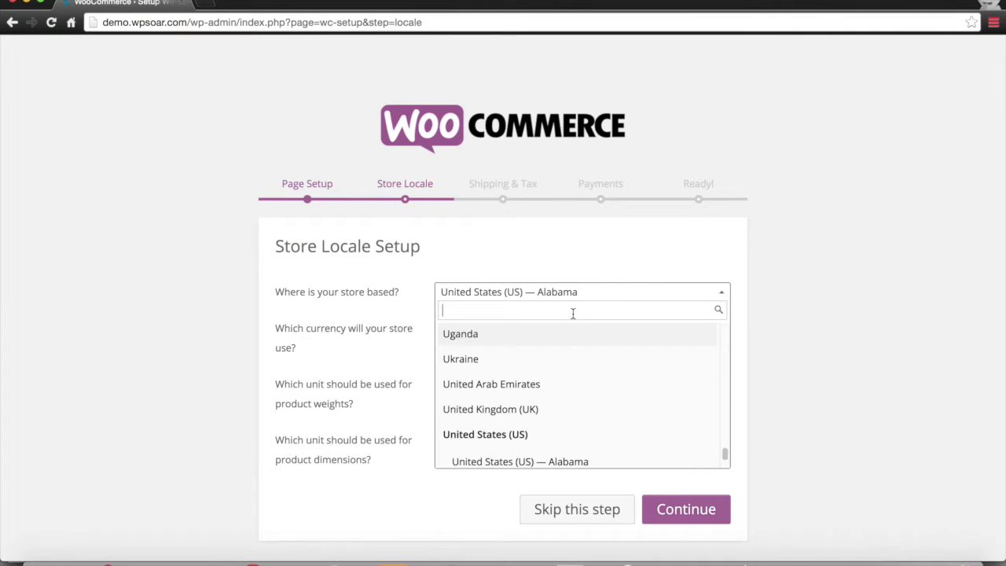
type("denver")
key("BackSpace")
key("BackSpace")
key("BackSpace")
key("BackSpace")
key("BackSpace")
key("BackSpace")
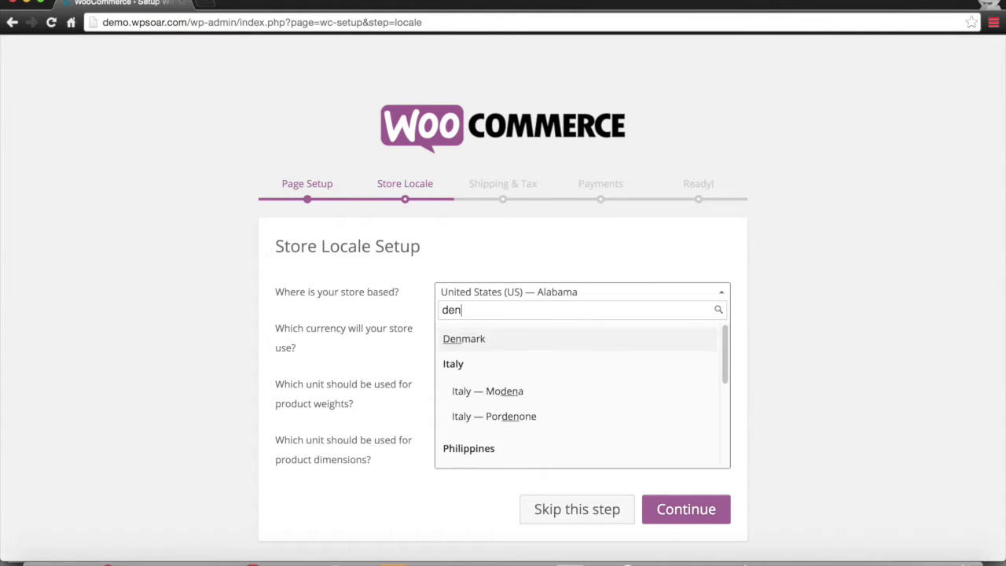
Set the store location to United States (US) — Colorado and continue with the default currency and units
type("corl")
key("BackSpace")
key("BackSpace")
type("lora")
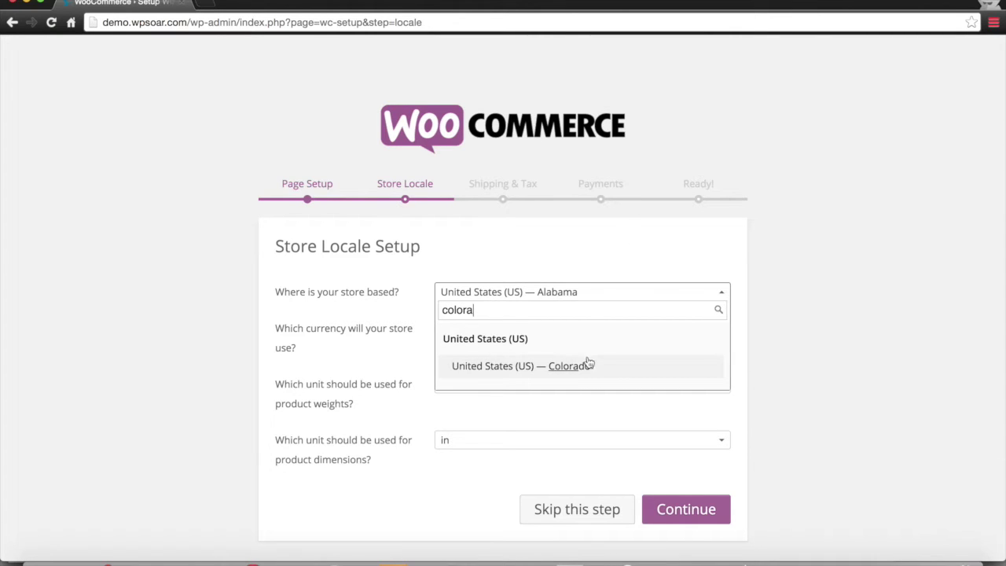
left_click(586, 364)
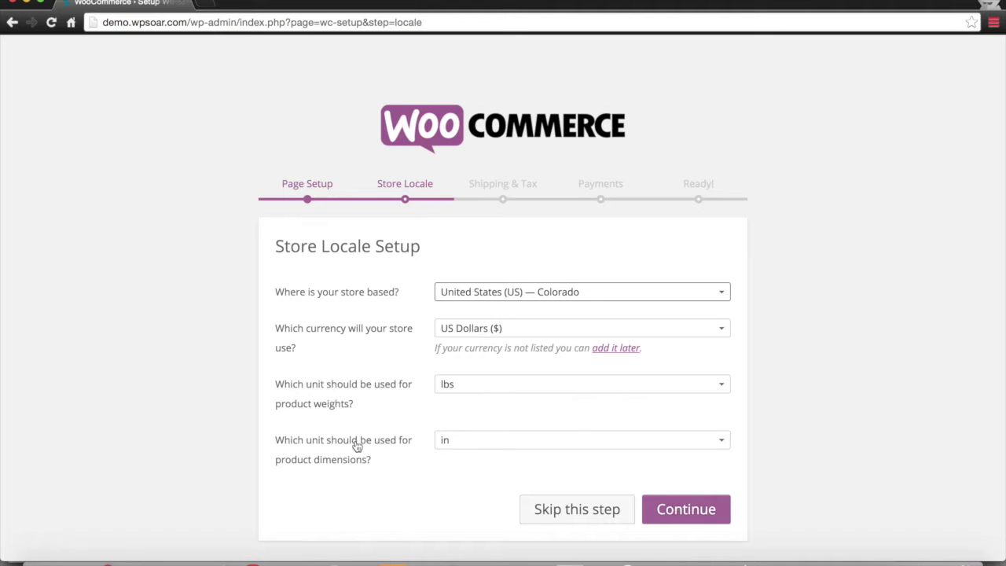
left_click(693, 506)
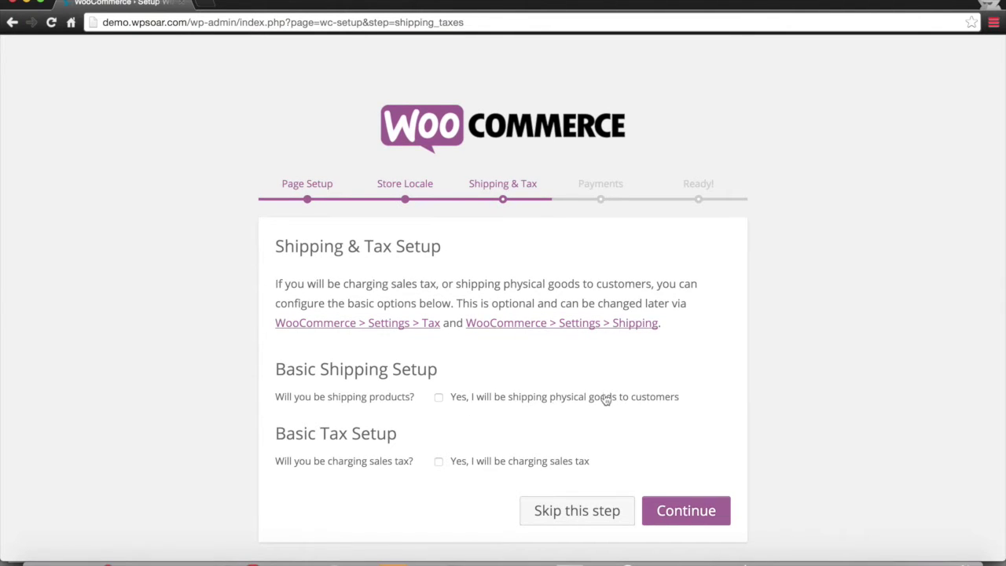
Enable shipping of physical goods and charging of sales tax, leave the shipping costs blank, and continue to the payments setup
left_click(603, 404)
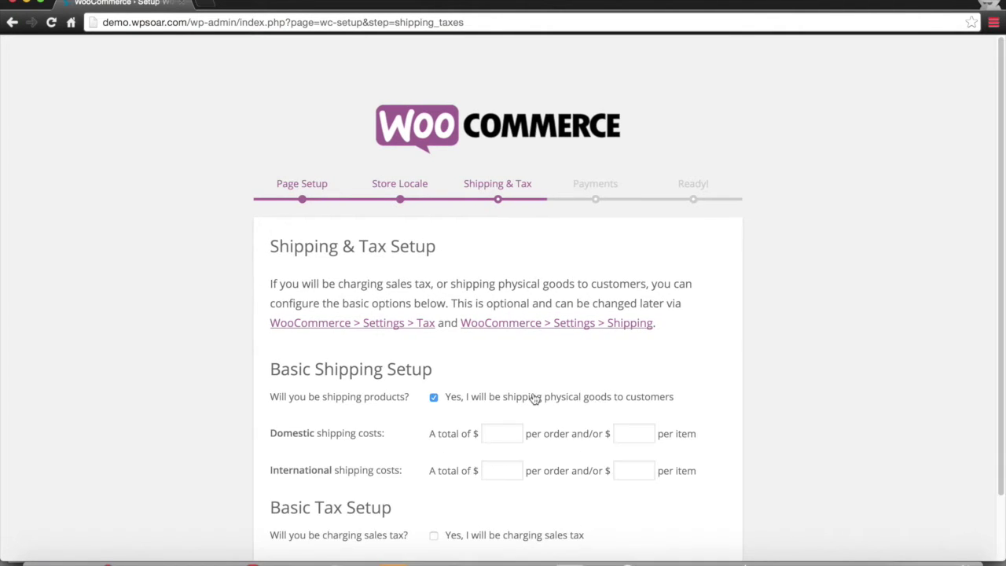
scroll(532, 401, "down", 2)
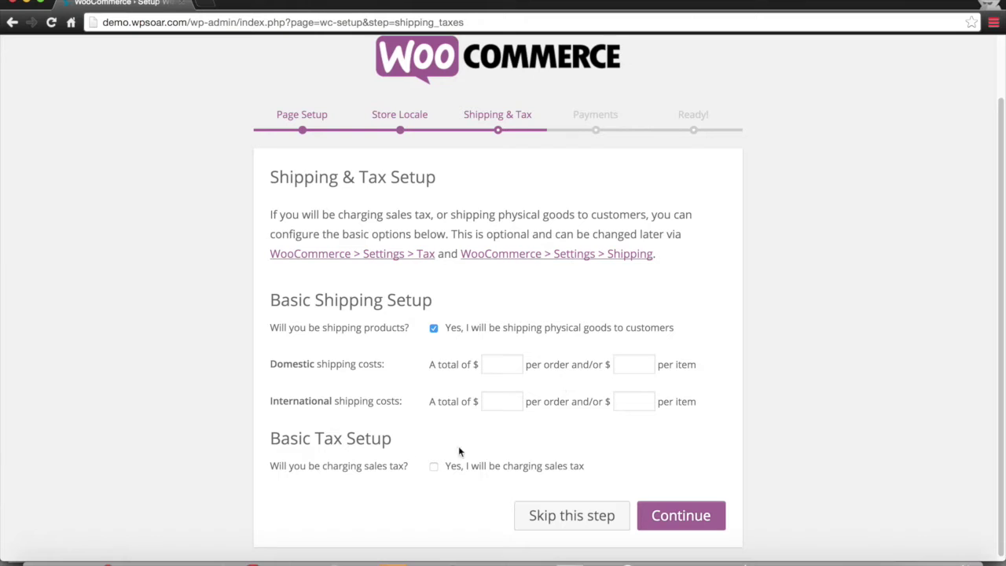
left_click(488, 469)
scroll(702, 395, "down", 4)
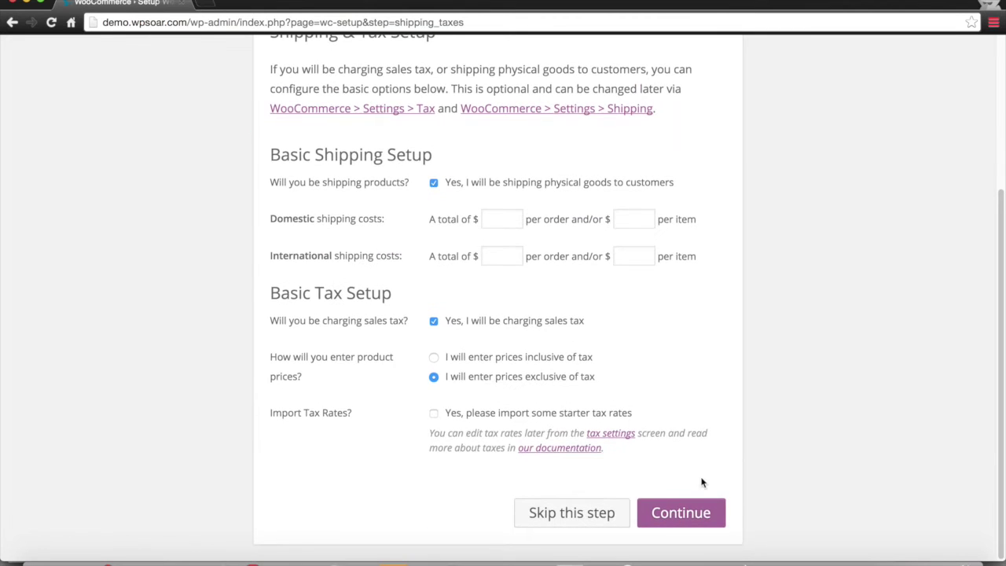
left_click(702, 509)
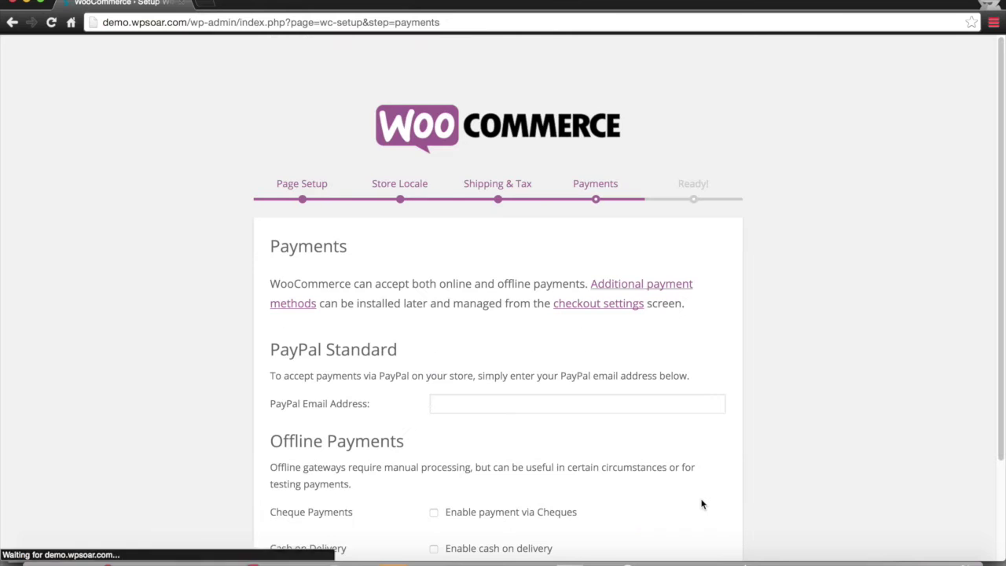
Complete the payments setup with the PayPal email address blank and no offline payment methods enabled
scroll(579, 434, "down", 3)
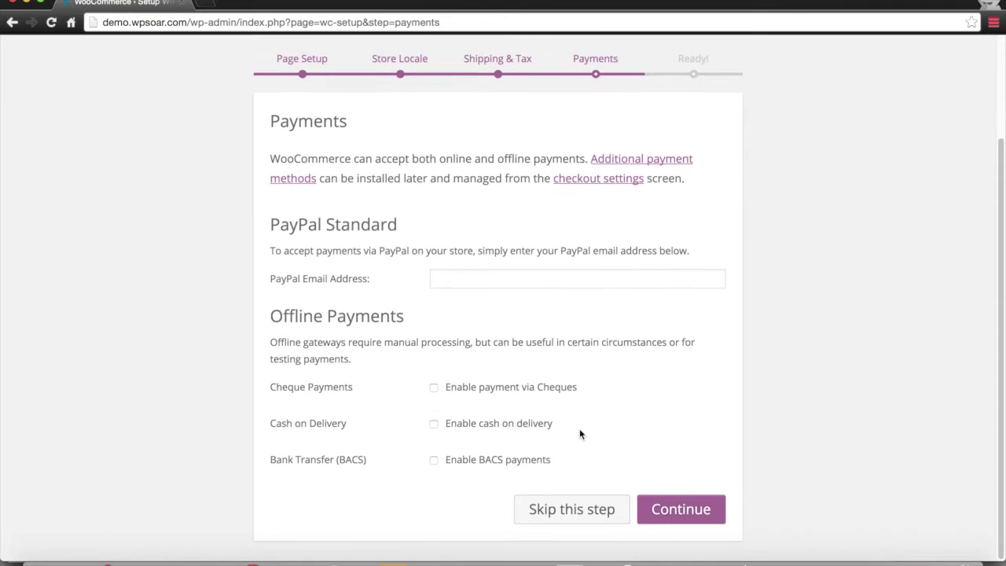
left_click(475, 289)
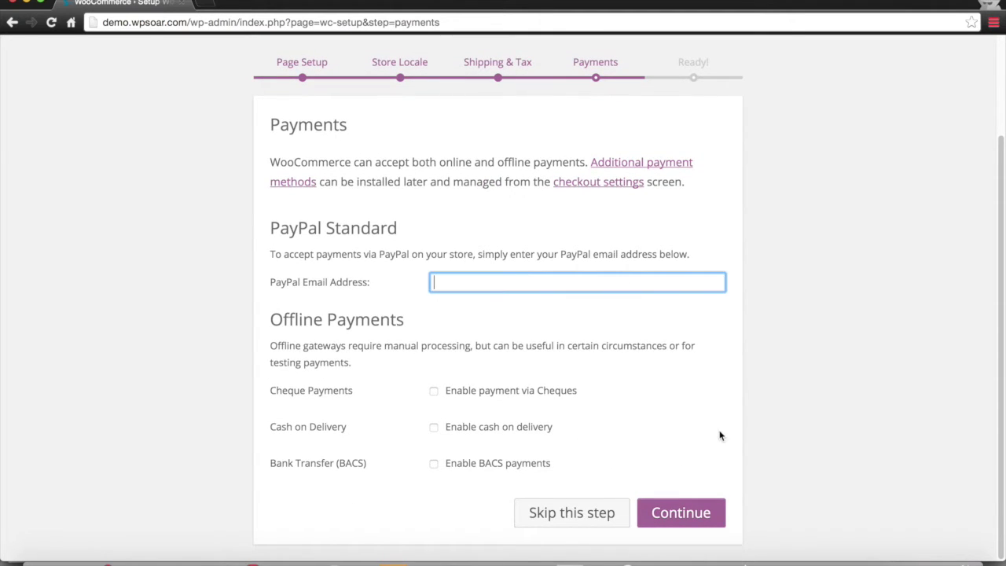
left_click(702, 417)
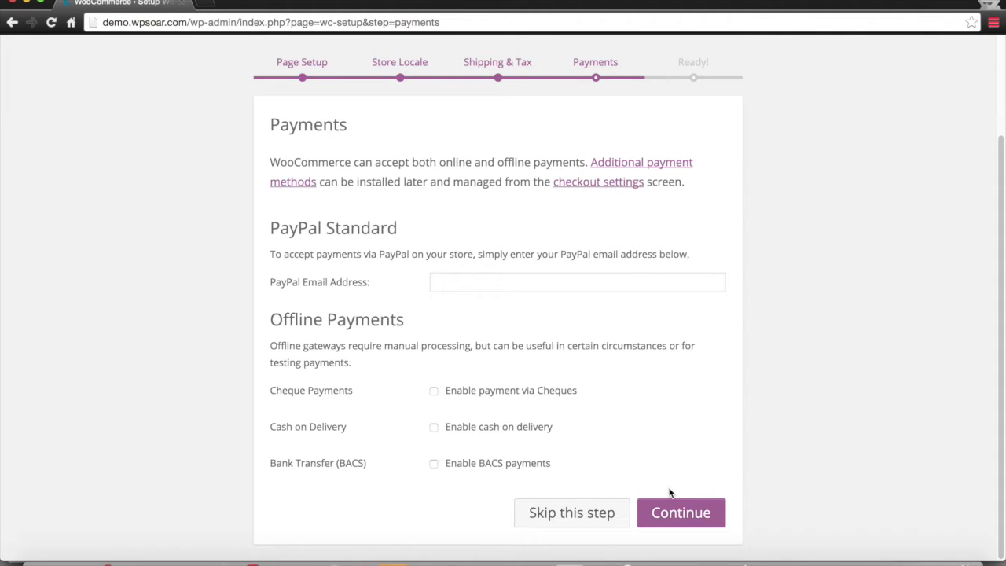
left_click(679, 513)
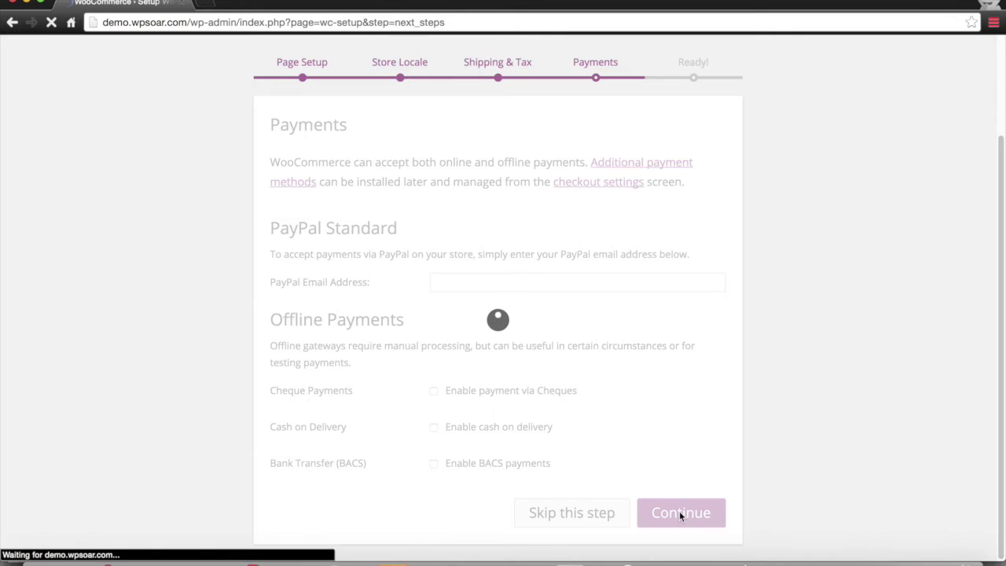
Allow WooThemes to collect diagnostic data and usage information, and start creating the first product
scroll(613, 352, "down", 1)
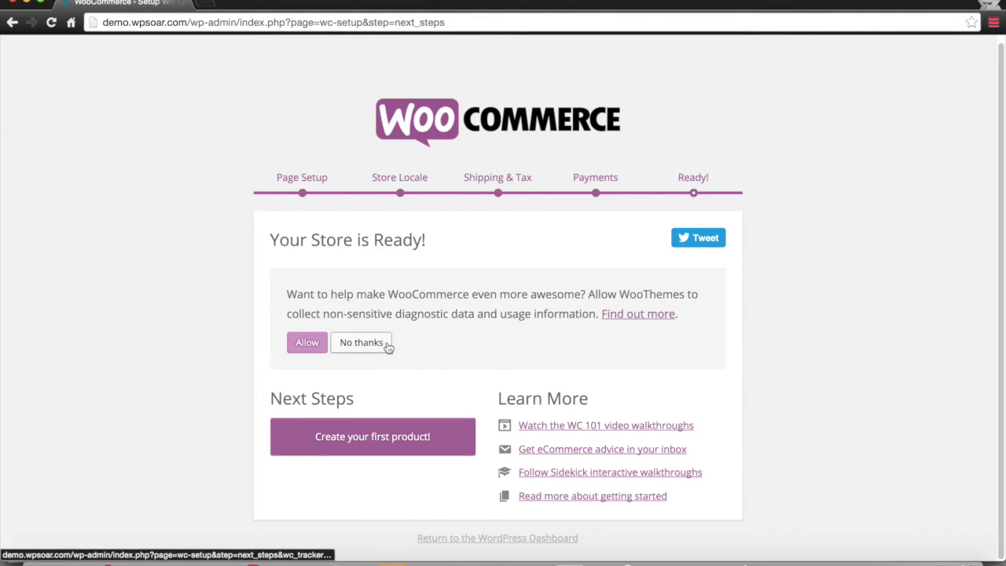
left_click(307, 342)
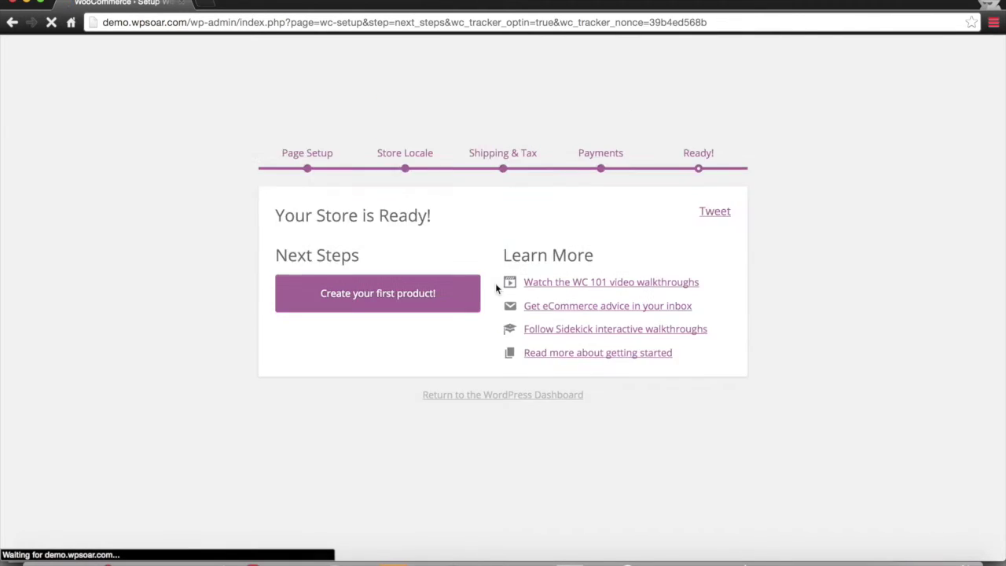
left_click(377, 328)
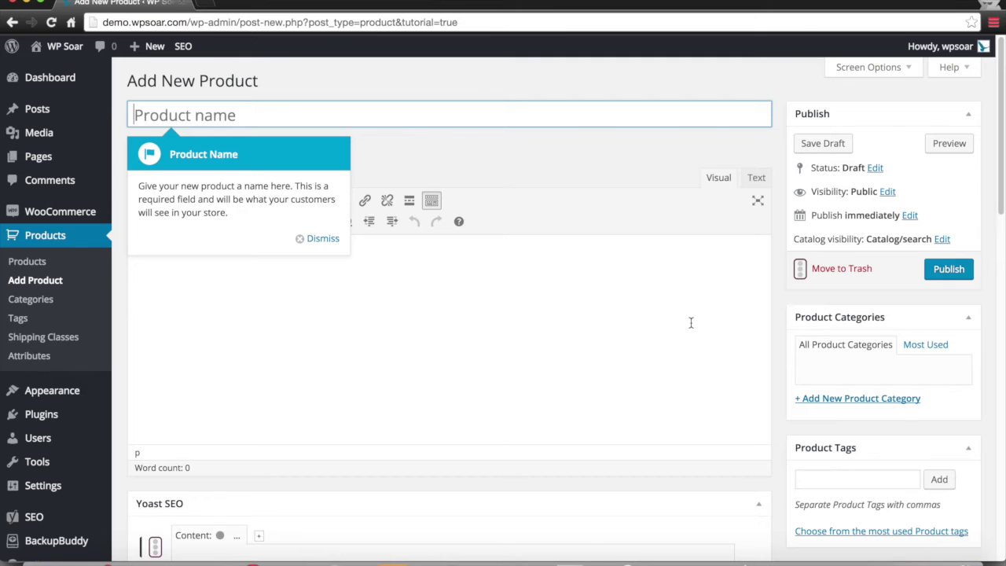
Look through the new product form and examine the product types offered in the Product Data section
scroll(804, 372, "down", 3)
scroll(804, 373, "up", 3)
scroll(806, 377, "down", 5)
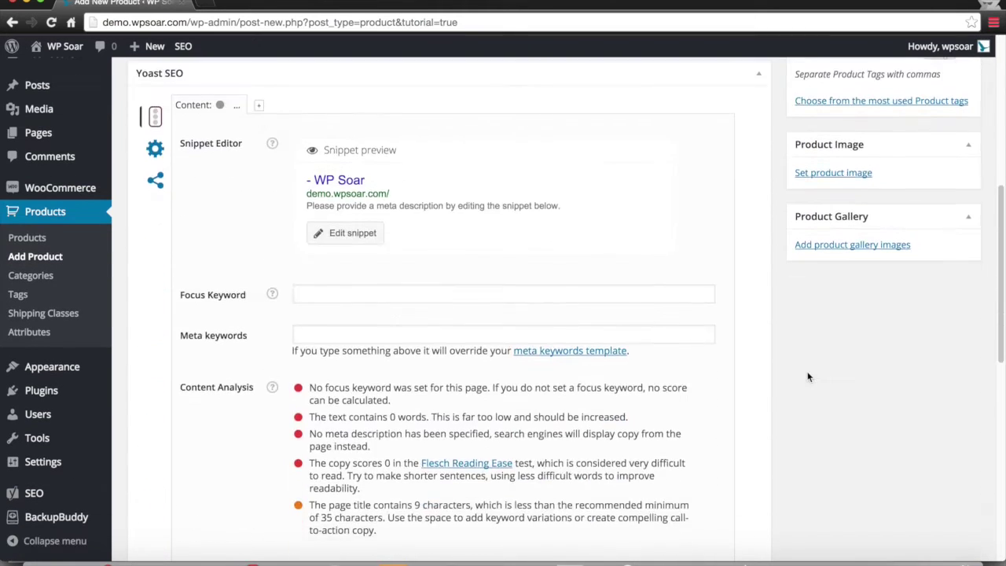
scroll(807, 377, "down", 10)
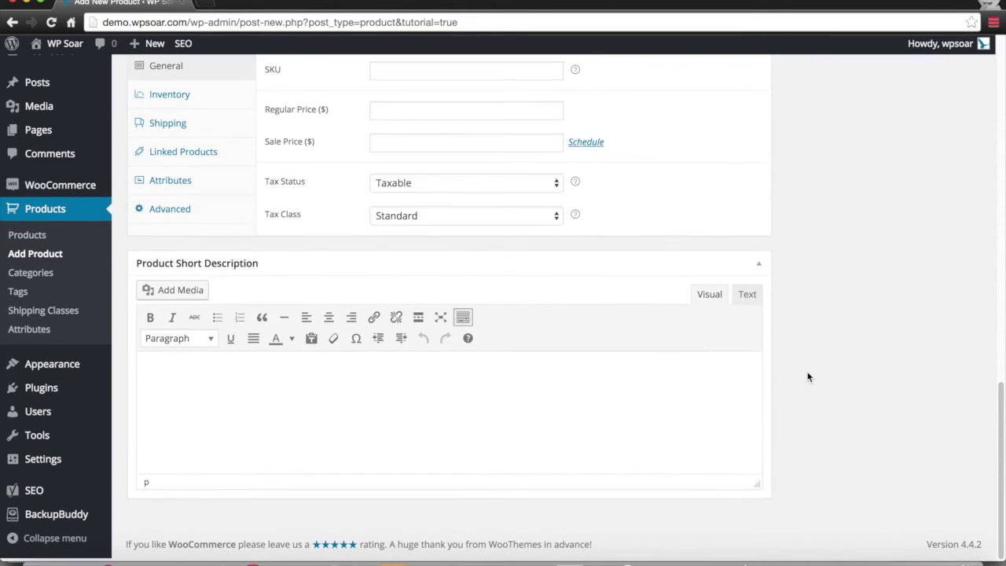
scroll(807, 377, "up", 4)
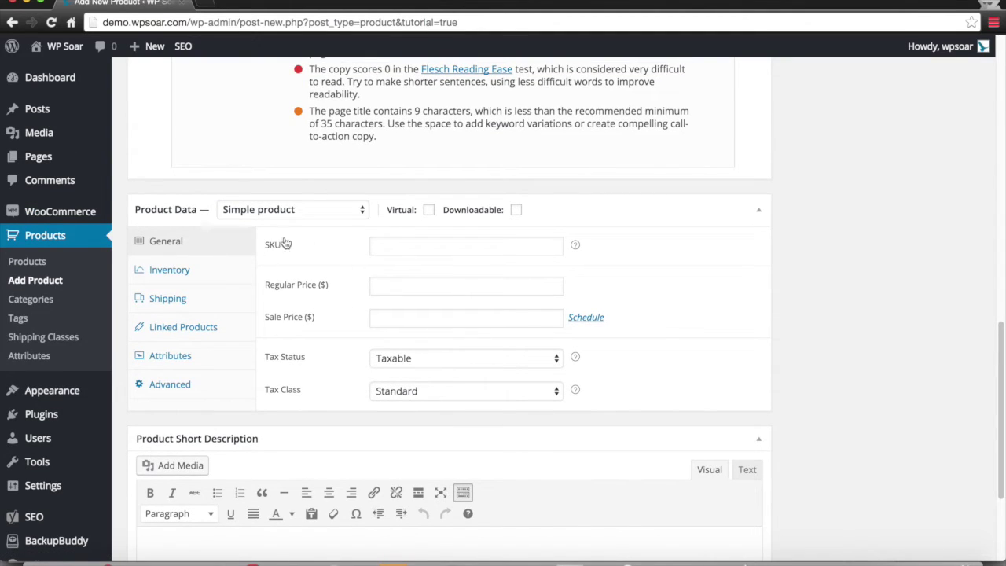
left_click(327, 210)
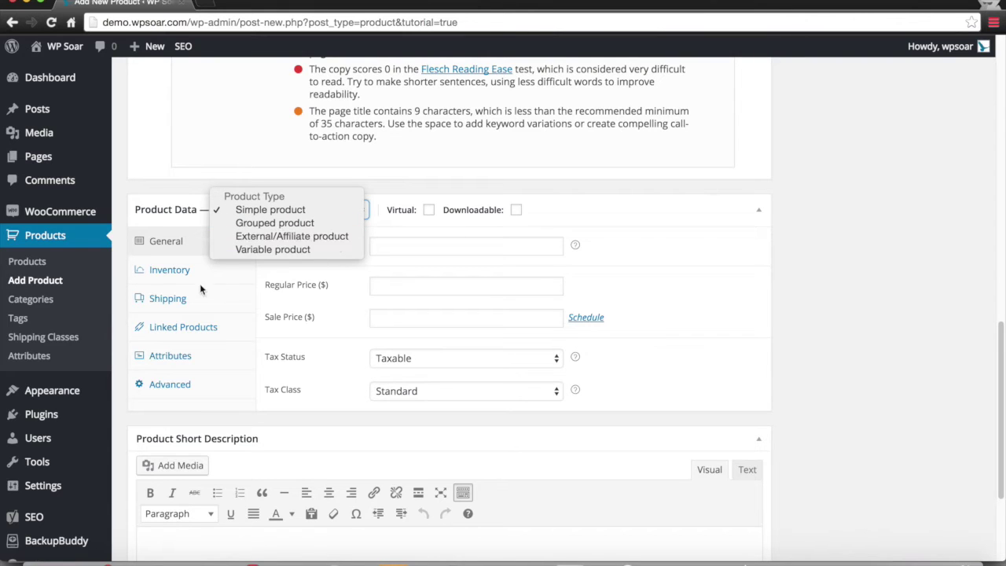
left_click(274, 303)
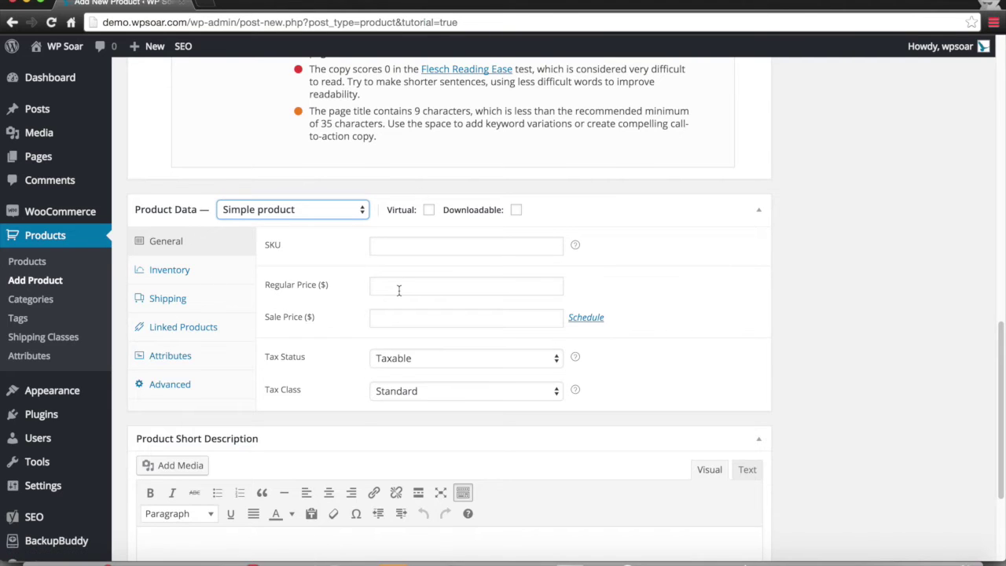
left_click(350, 214)
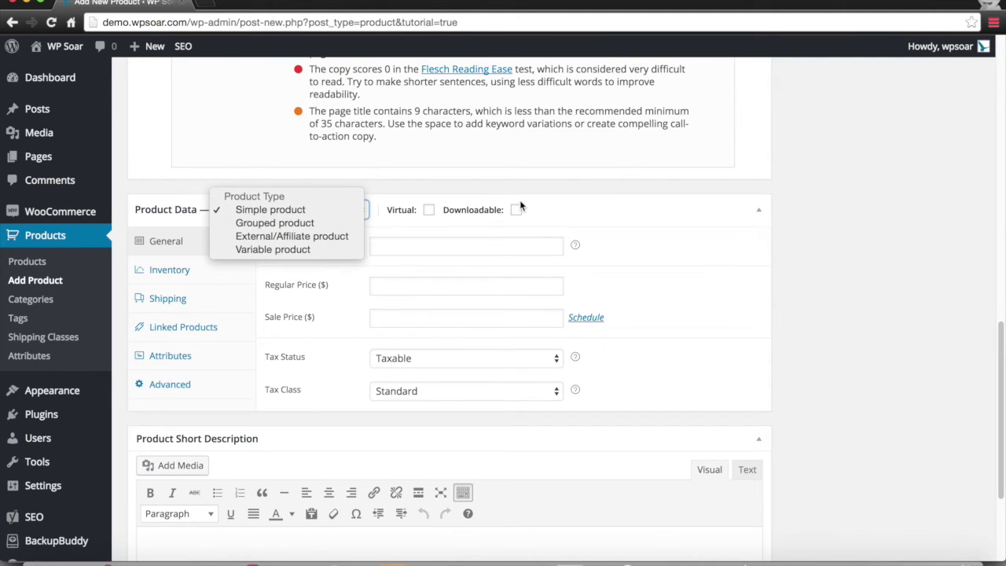
left_click(607, 188)
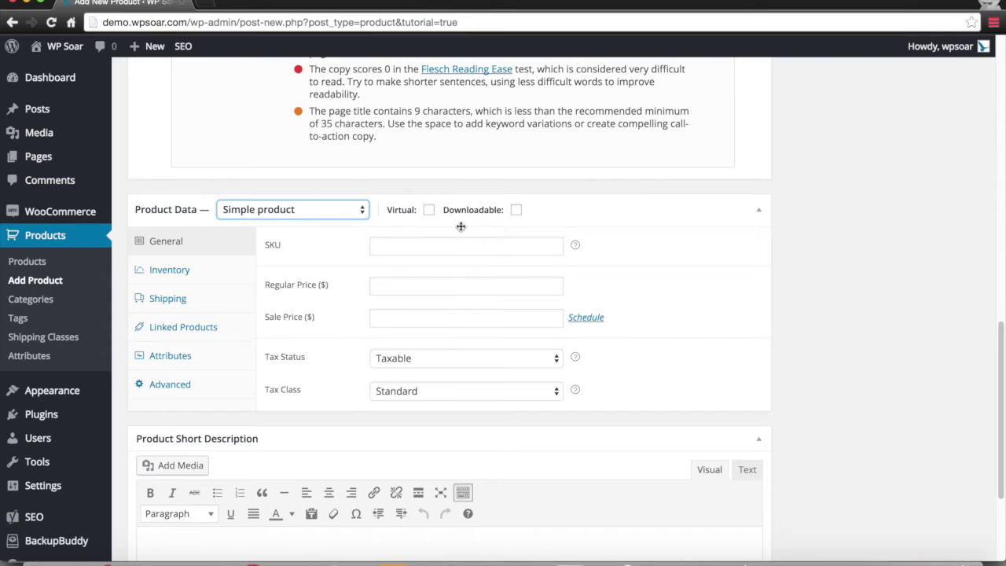
left_click(296, 214)
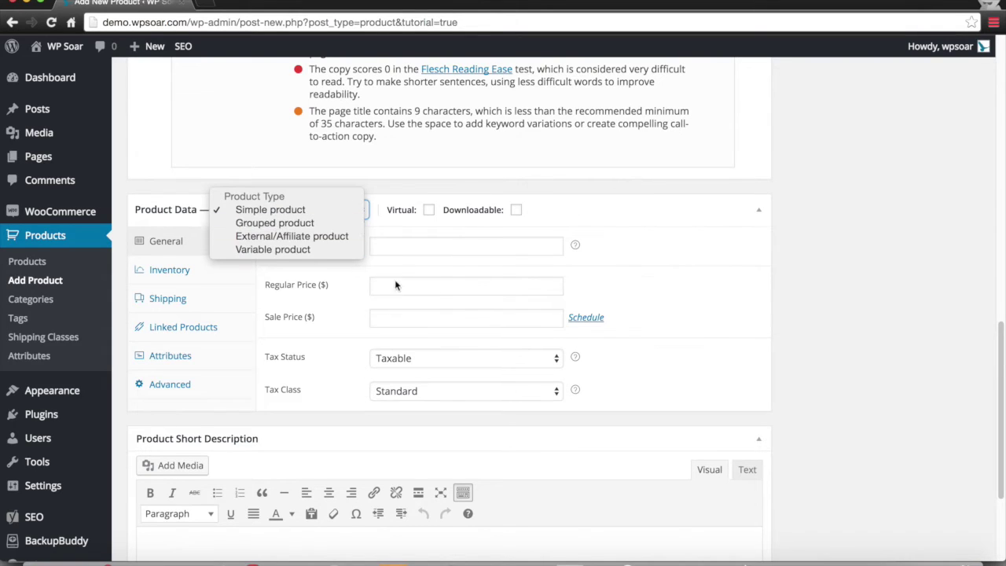
left_click(615, 204)
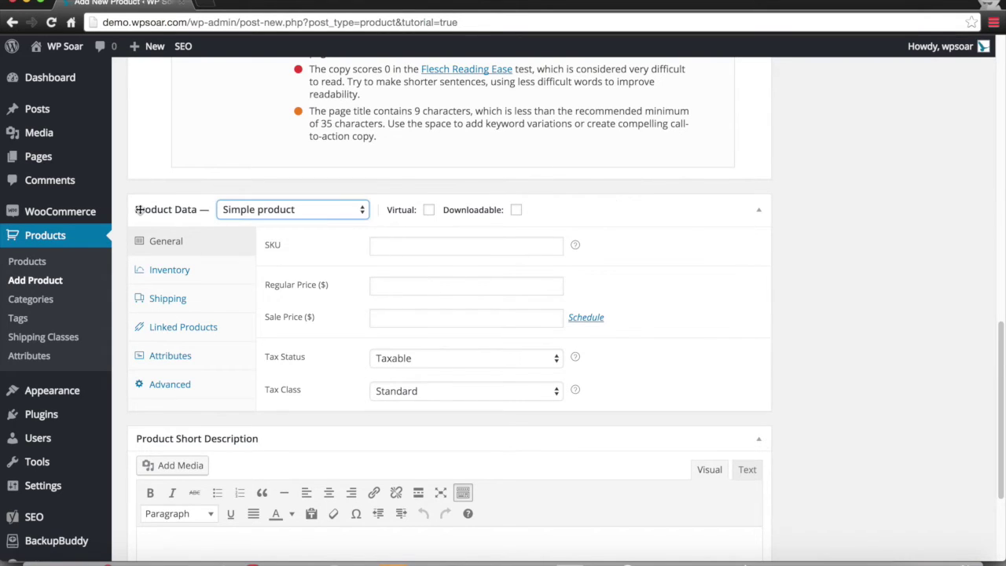
Look through the new product's Inventory, Shipping, Linked Products, Attributes and Advanced settings in the Product Data section
left_click(185, 281)
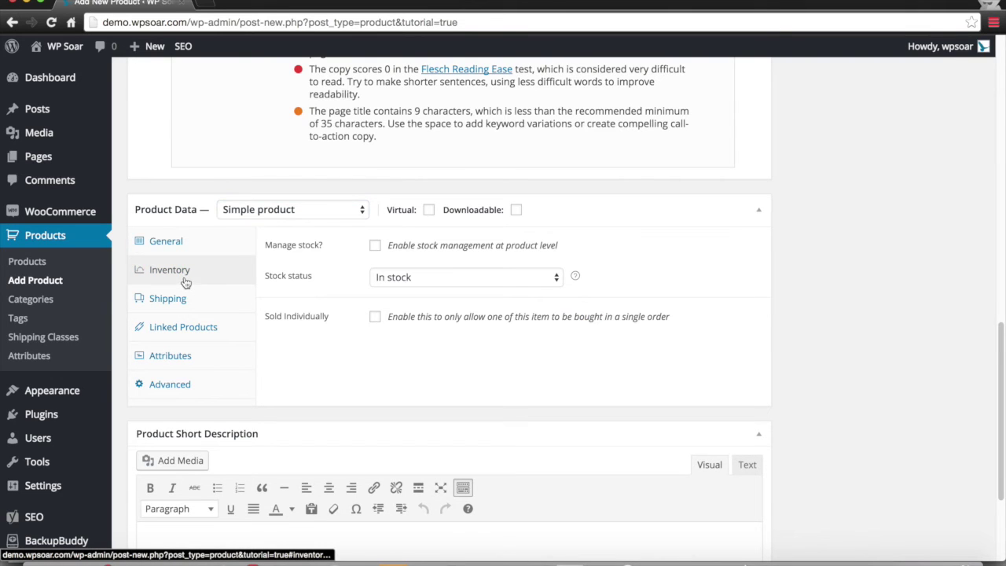
left_click(196, 296)
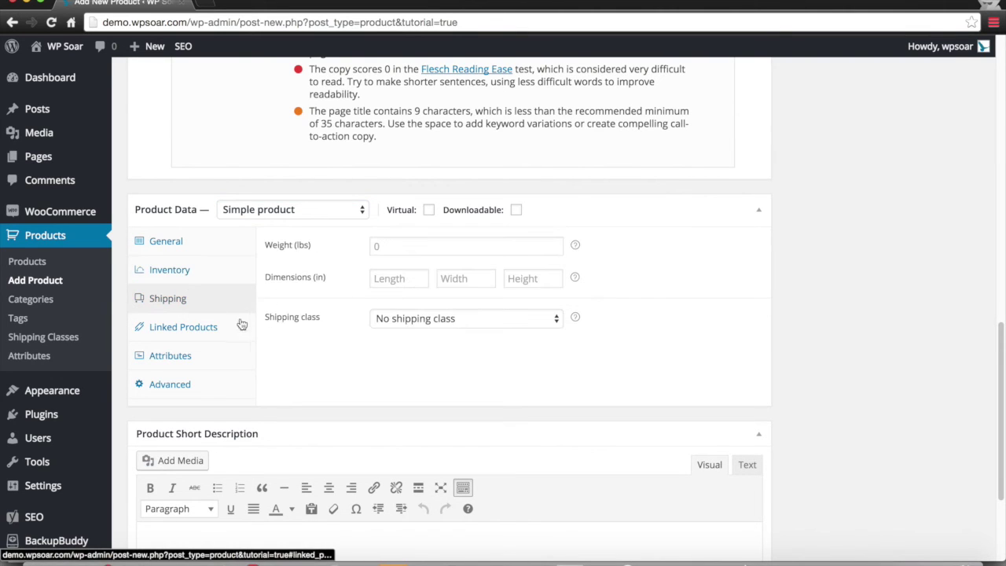
left_click(234, 336)
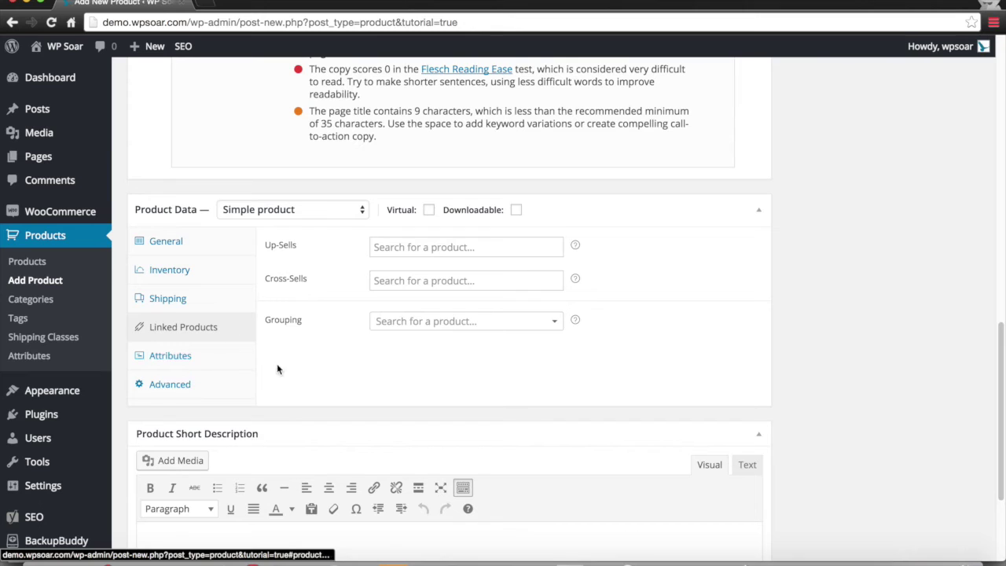
left_click(208, 355)
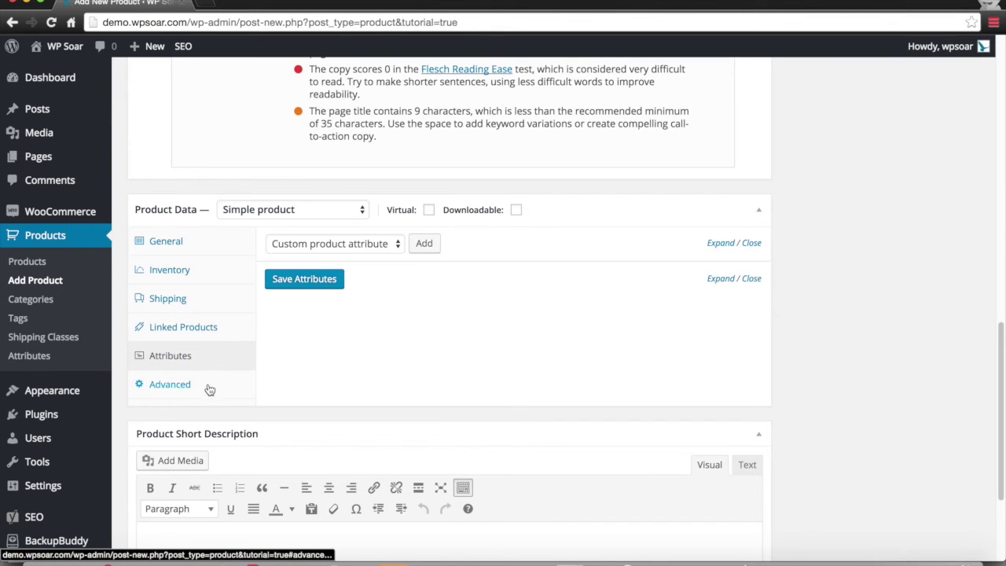
left_click(209, 390)
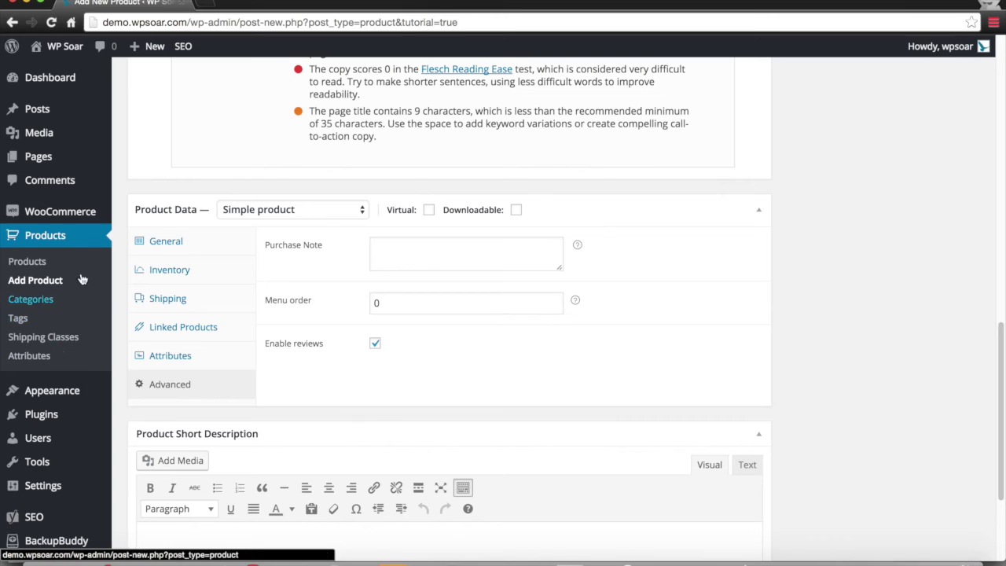
Open the WooCommerce settings and view the Downloadable Products options among the product settings
mouse_move(93, 215)
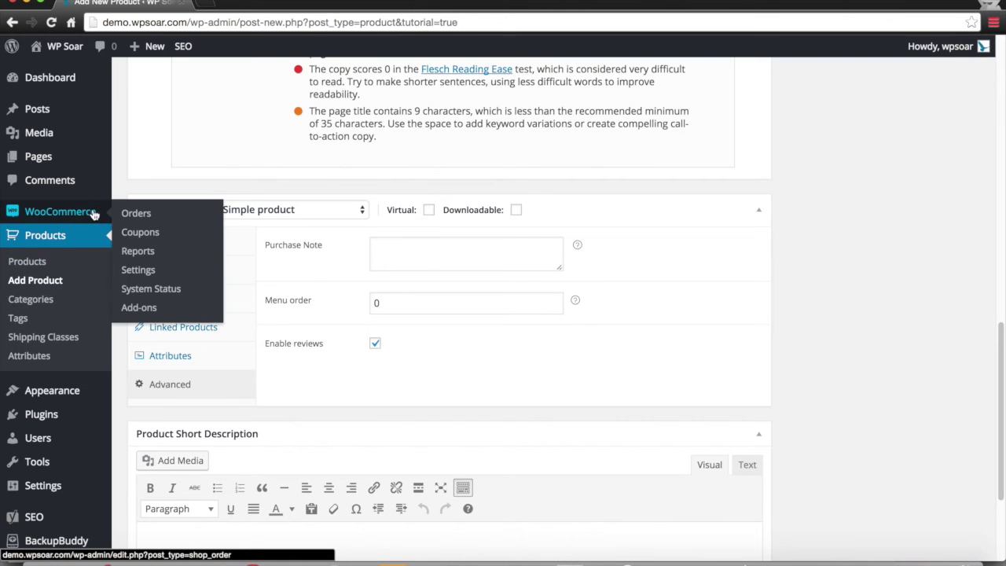
left_click(145, 270)
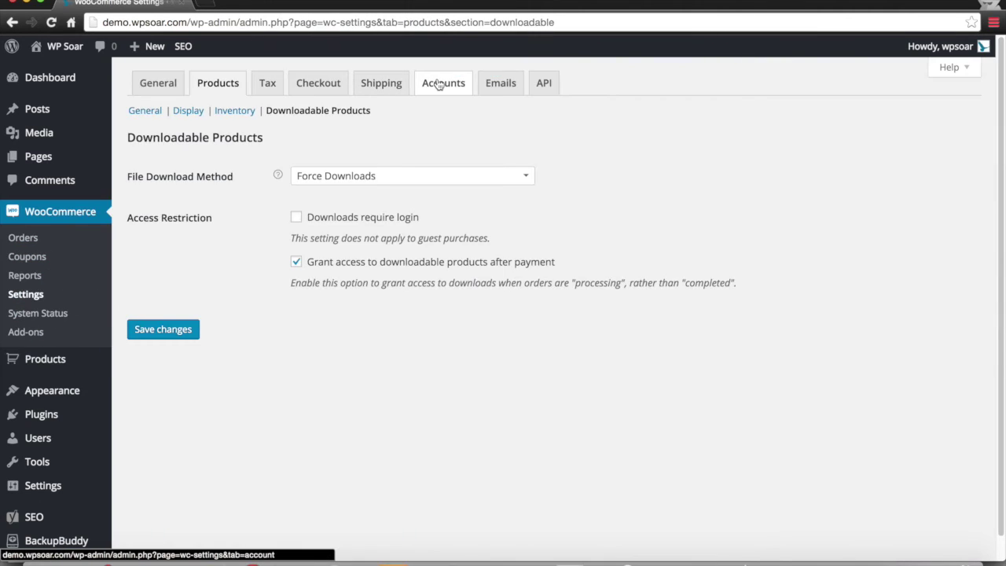
Search the web for "woocommerce extensions" in a new browser tab and open the WooCommerce Extensions from WooThemes result
left_click(208, 6)
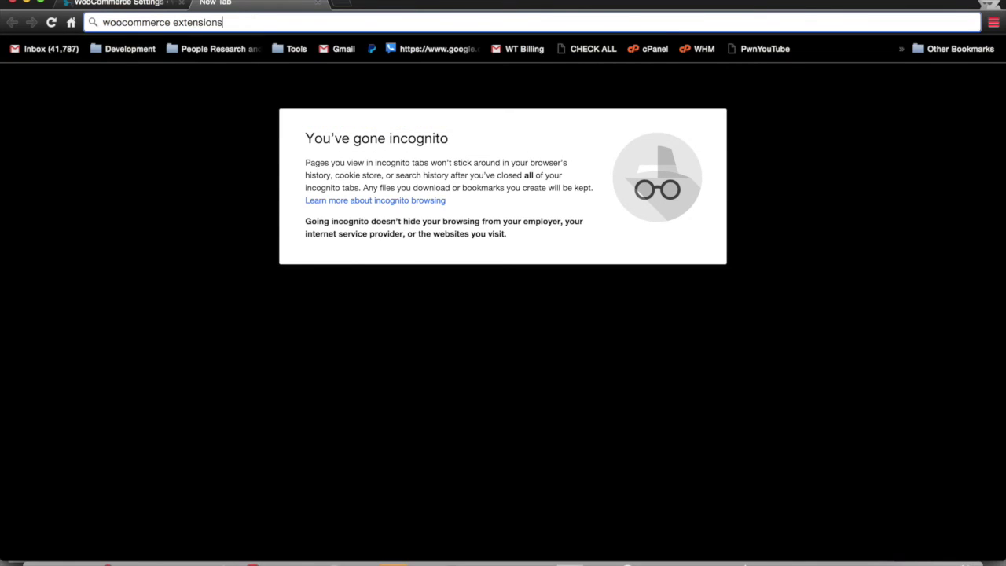
key("Return")
scroll(230, 483, "down", 3)
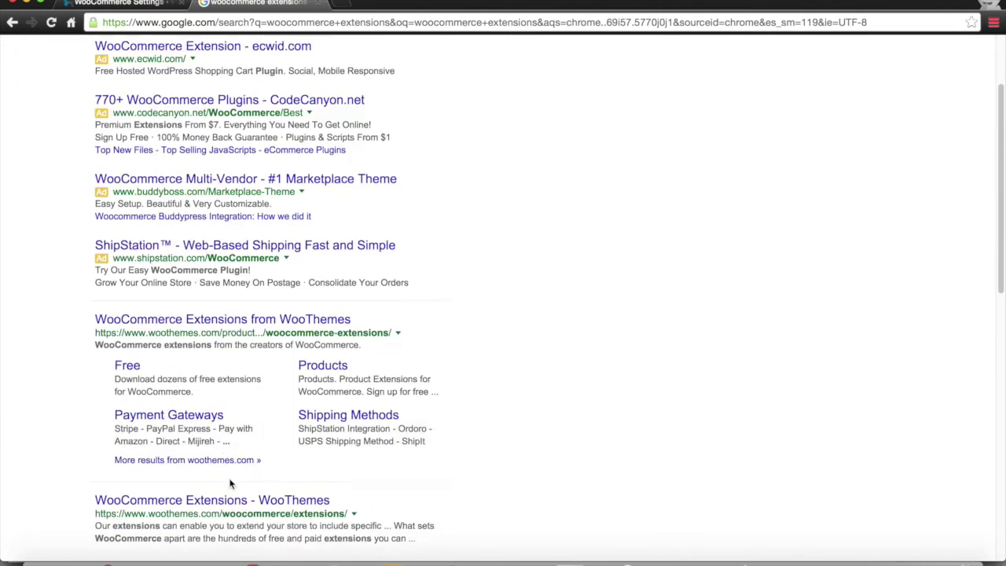
scroll(230, 484, "down", 4)
left_click(236, 165)
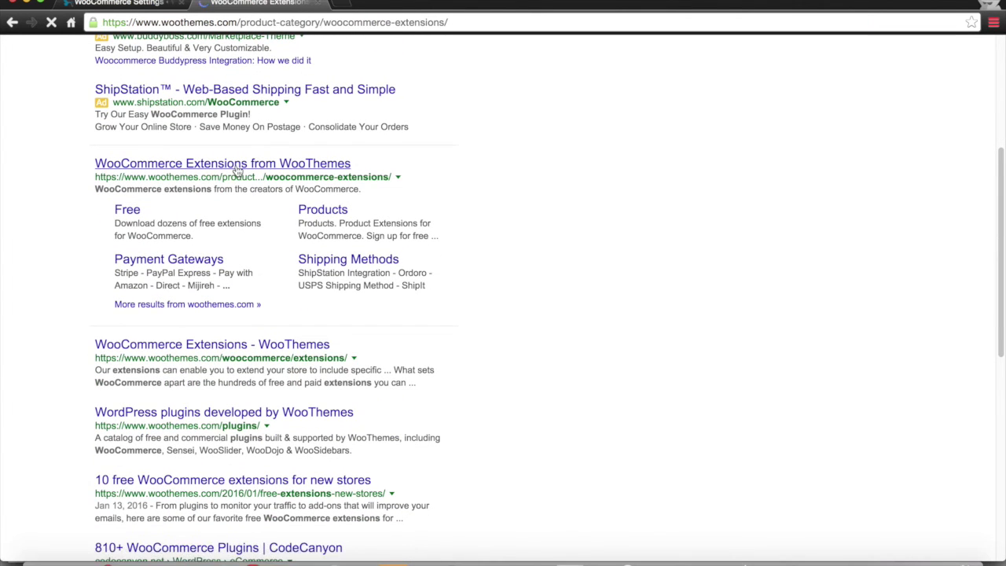
Browse the WooThemes extension catalogue, examining the staff favorites and the payment, shipping and product extensions with their prices
scroll(496, 183, "down", 4)
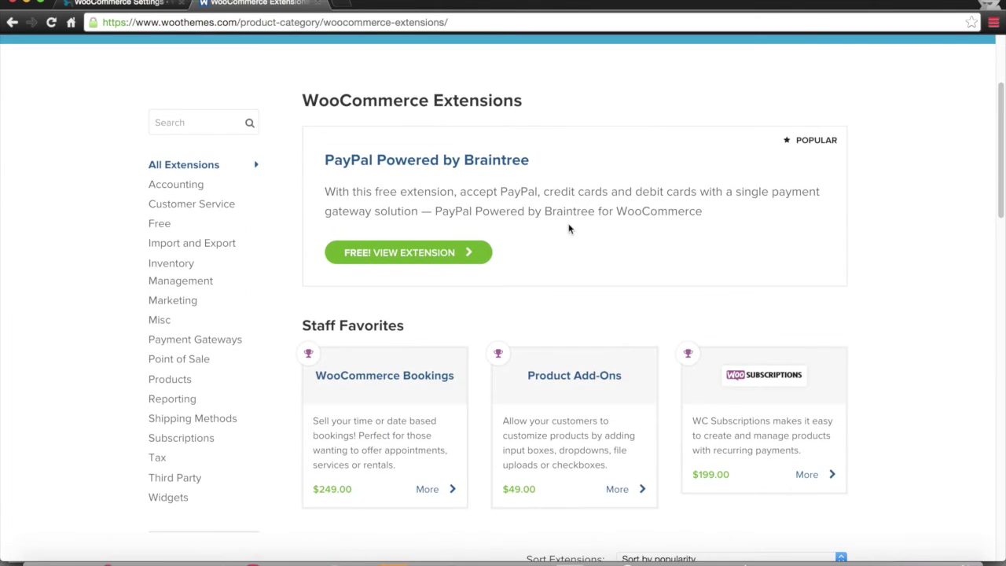
scroll(569, 227, "down", 2)
scroll(588, 213, "down", 6)
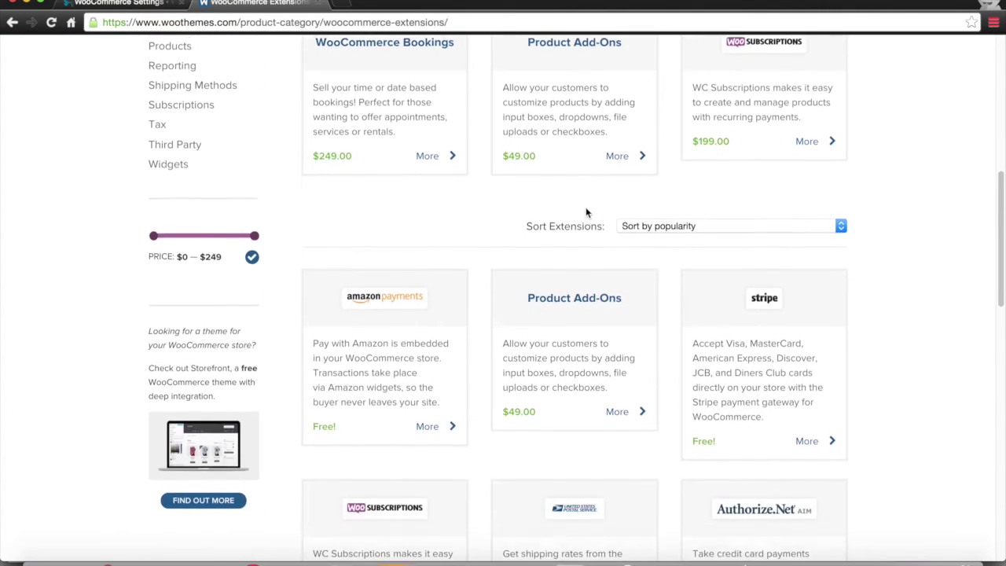
scroll(586, 213, "down", 8)
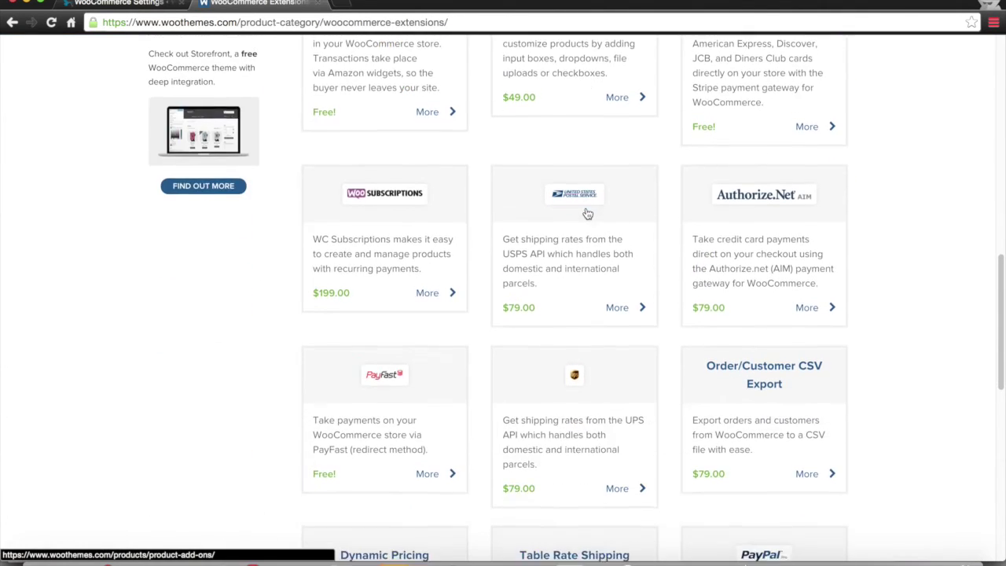
scroll(587, 213, "down", 10)
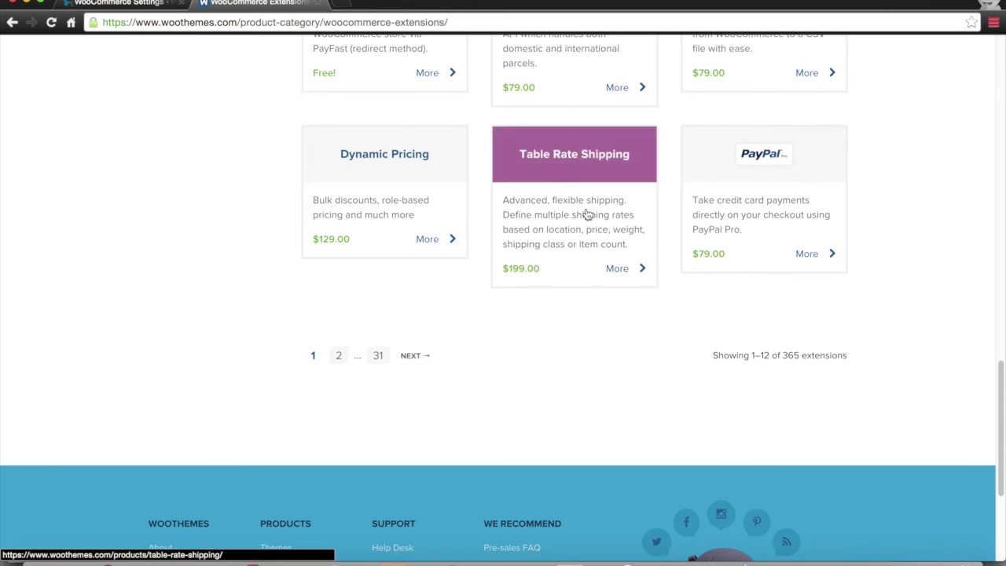
scroll(449, 370, "up", 20)
scroll(449, 365, "down", 11)
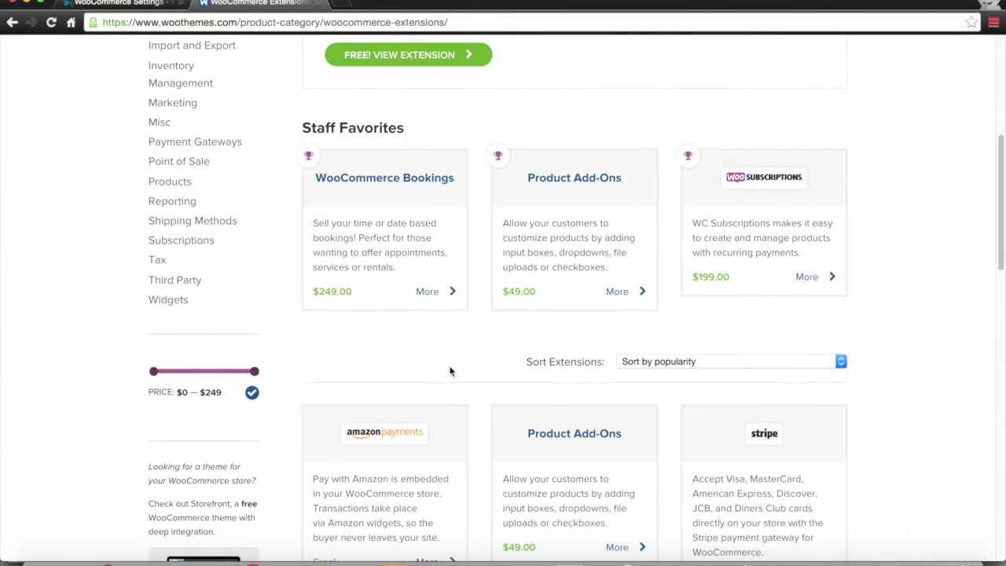
scroll(450, 371, "down", 5)
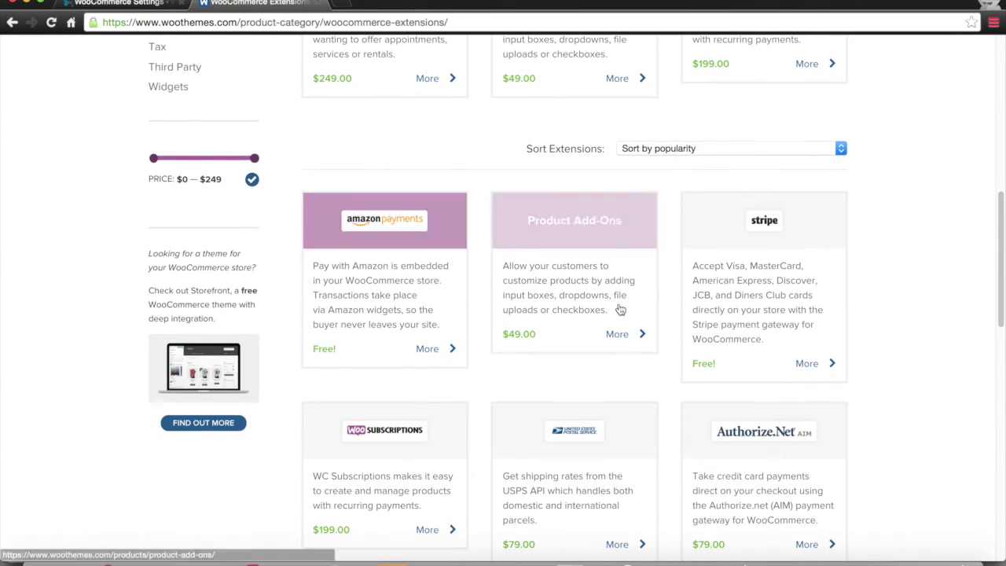
scroll(838, 254, "down", 5)
scroll(838, 254, "up", 3)
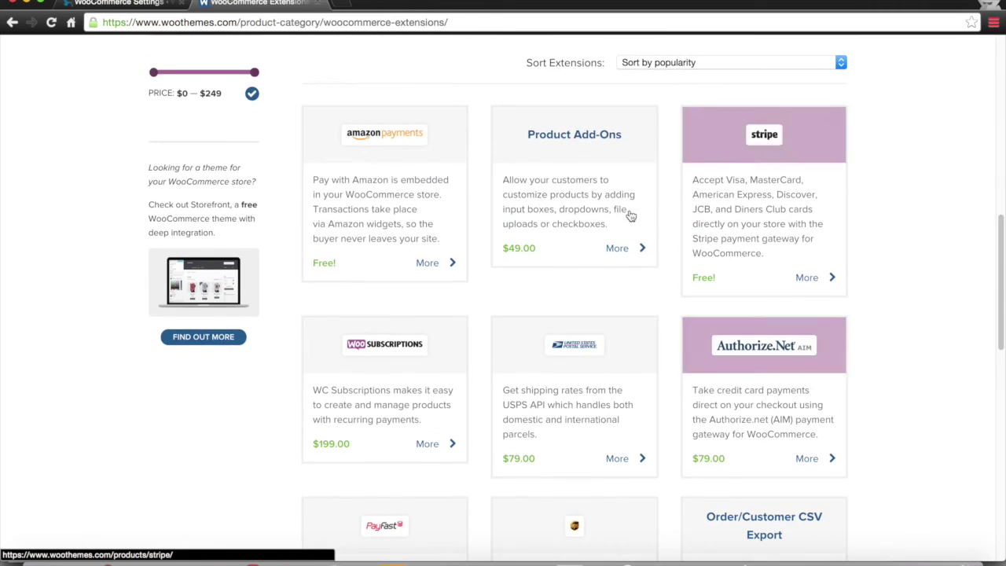
scroll(734, 269, "down", 4)
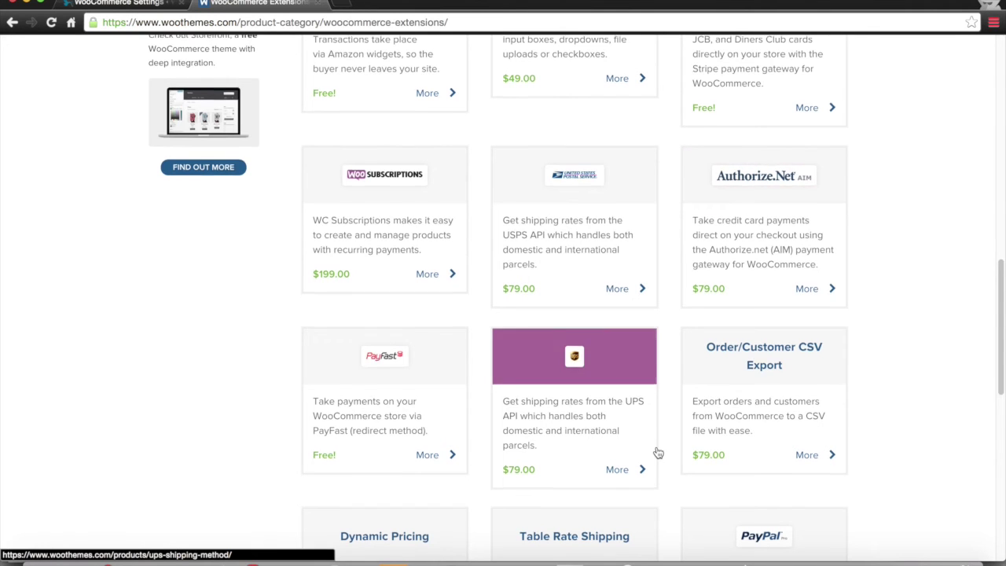
scroll(656, 450, "down", 6)
scroll(651, 318, "up", 15)
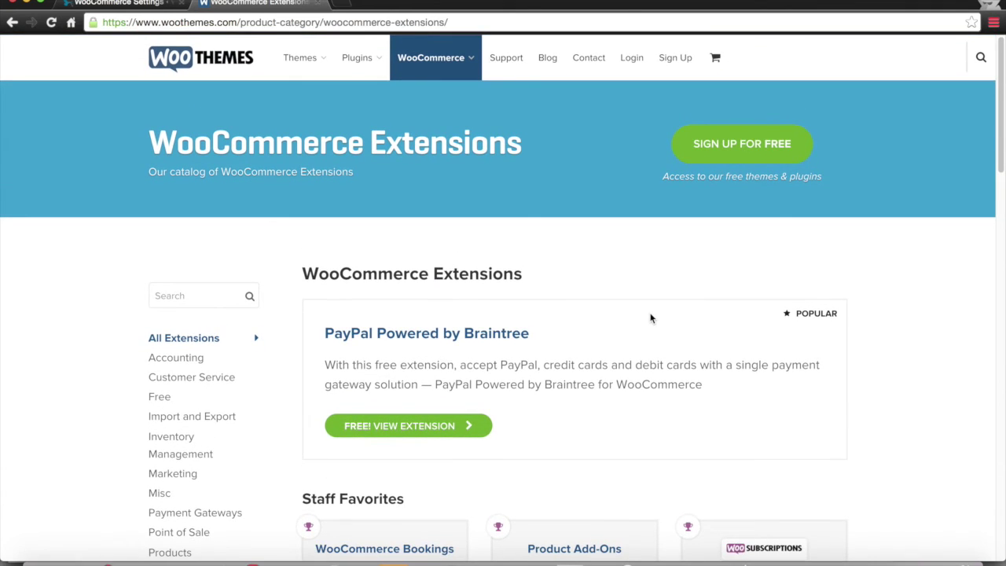
scroll(652, 318, "down", 4)
scroll(650, 319, "down", 1)
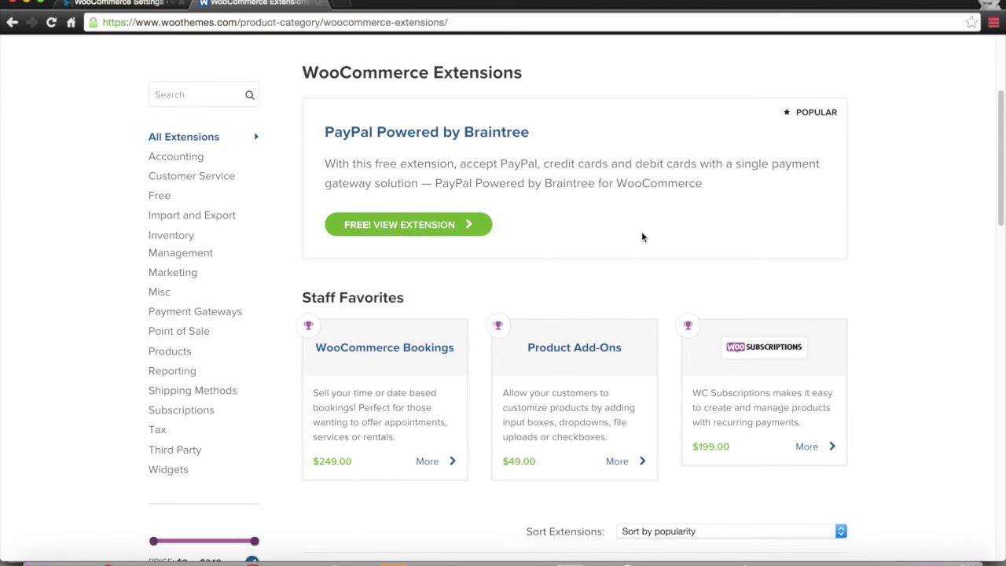
scroll(641, 233, "down", 3)
scroll(641, 237, "down", 1)
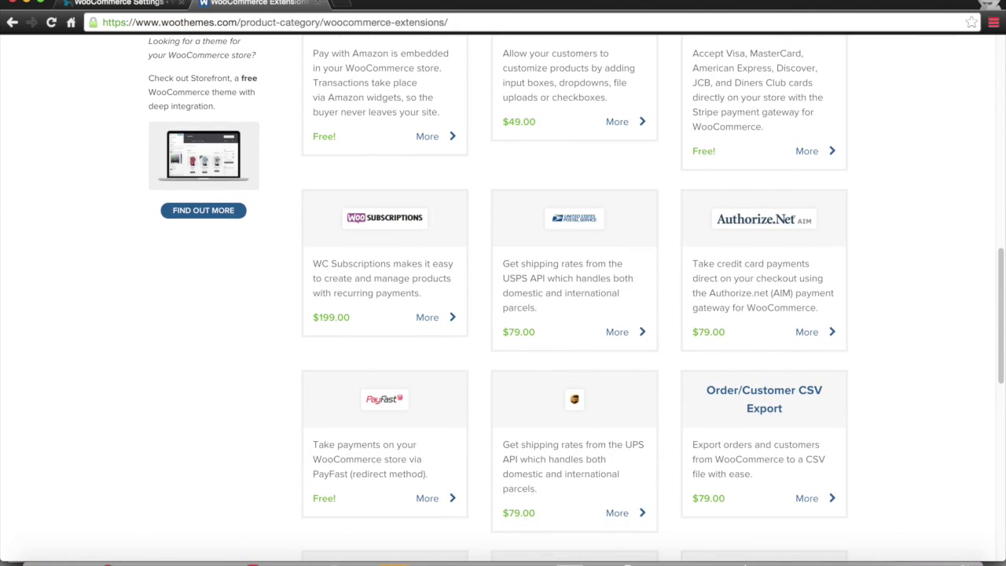
Return from the WooThemes extension catalogue to the WooCommerce settings page of the WordPress site
left_click(122, 5)
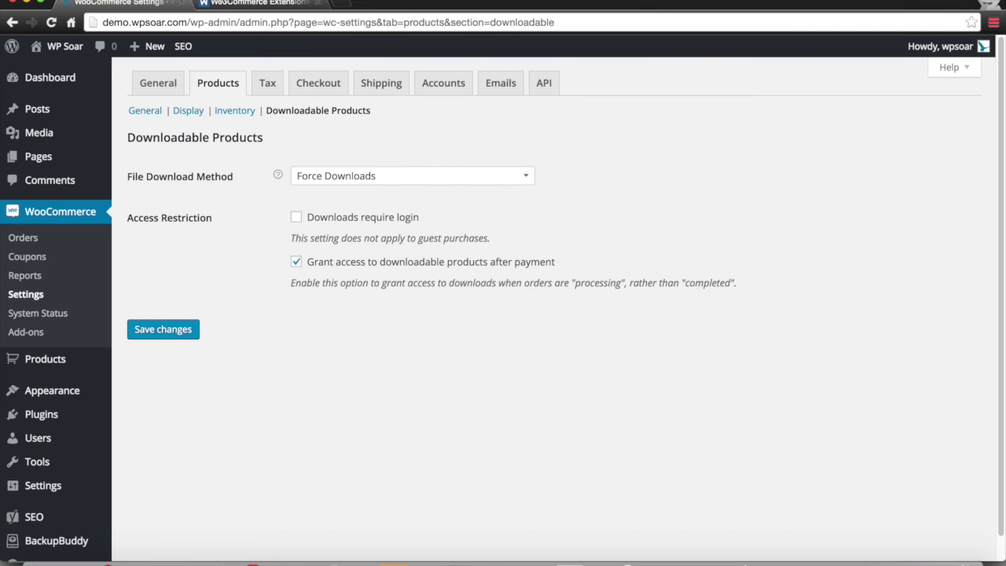
left_click(255, 3)
left_click(118, 3)
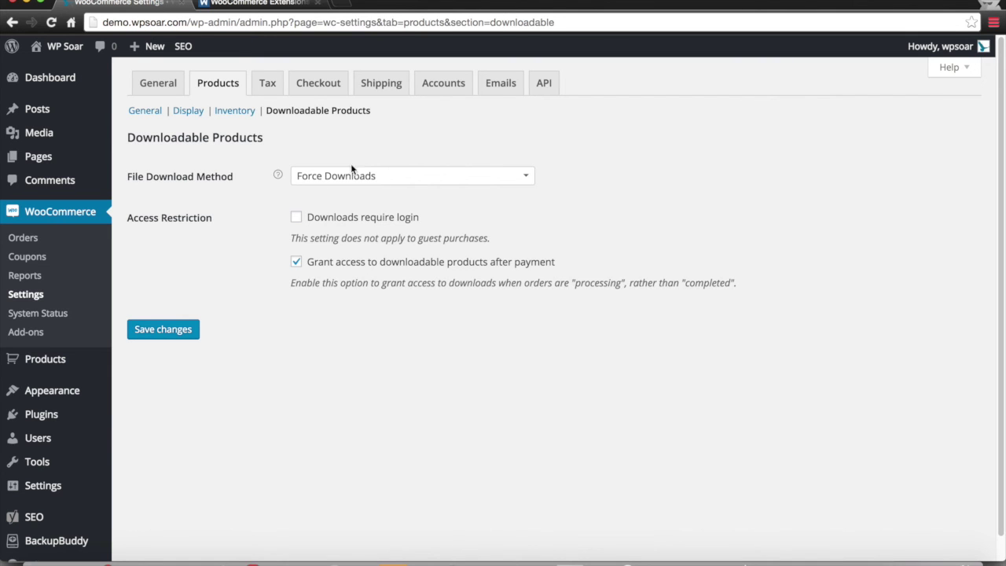